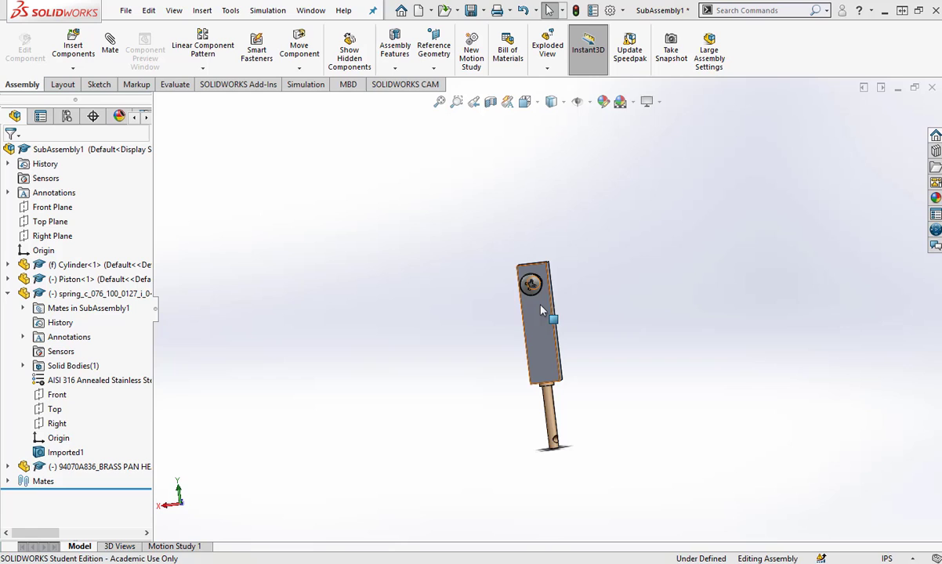
# Step: Open the New SOLIDWORKS Document dialog from the File menu while viewing SubAssembly1
pyautogui.moveTo(542, 312); pyautogui.dragTo(650, 326, button='middle')
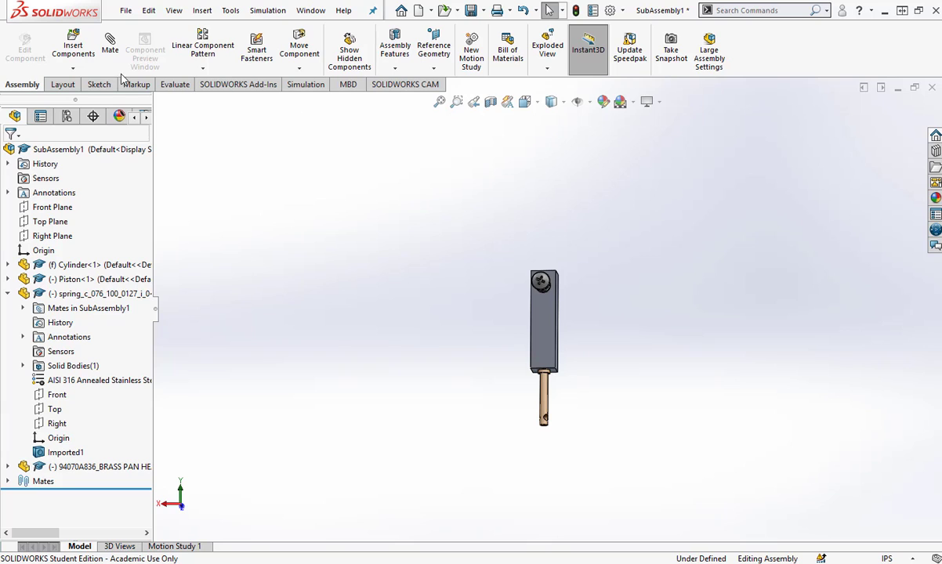
pyautogui.click(126, 11)
pyautogui.click(137, 32)
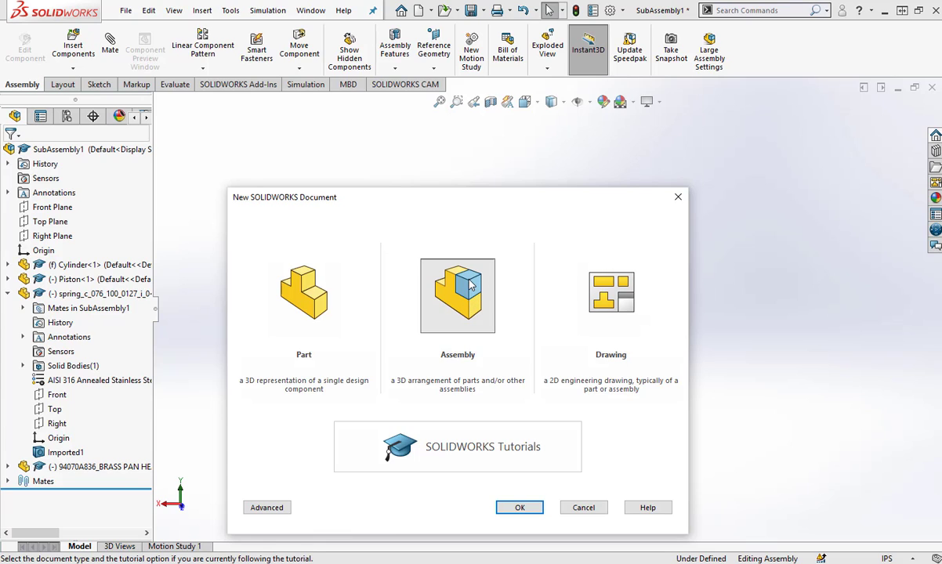
# Step: Create a new Assembly document (Assem2) and bring up the Provided Parts folder window
pyautogui.click(536, 511)
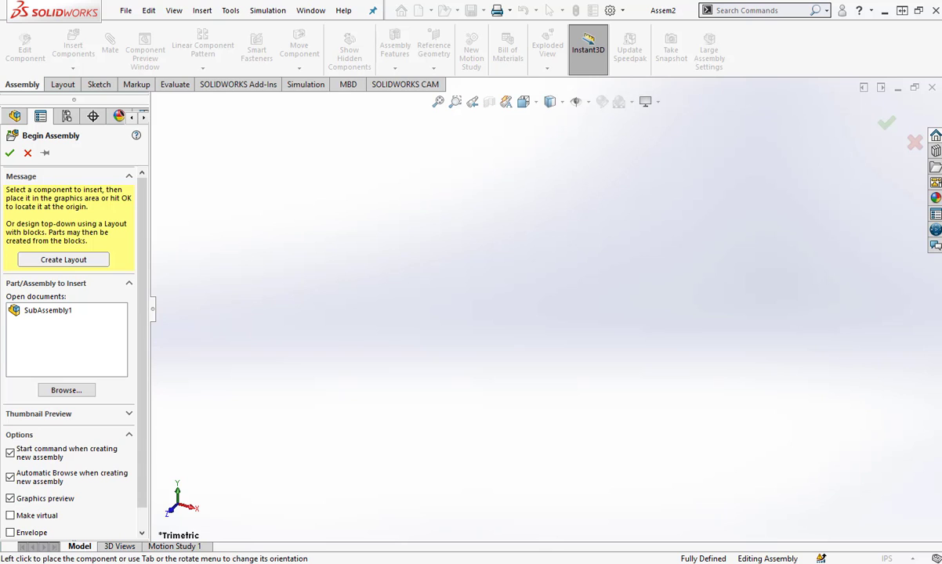
pyautogui.hotkey('alt', 'Tab')
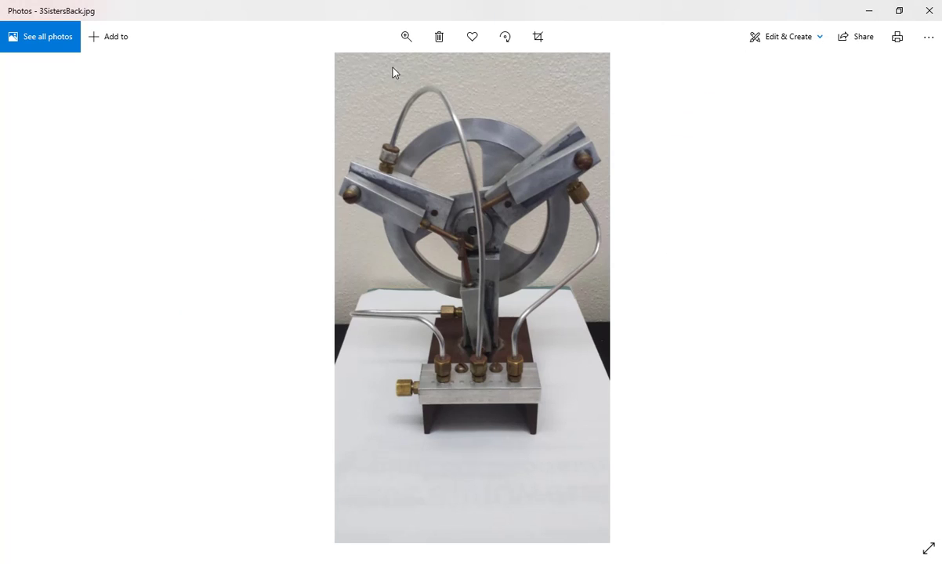
# Step: Zoom into the 3SistersBack.jpg engine photo, then close it
pyautogui.keyDown('ctrl'); pyautogui.scroll(3, 470, 157); pyautogui.keyUp('ctrl')
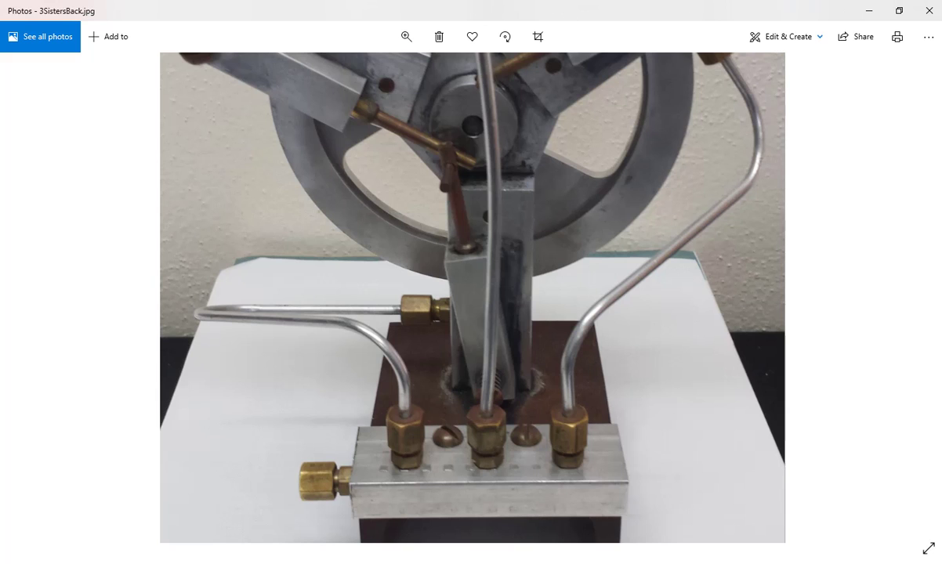
pyautogui.click(929, 10)
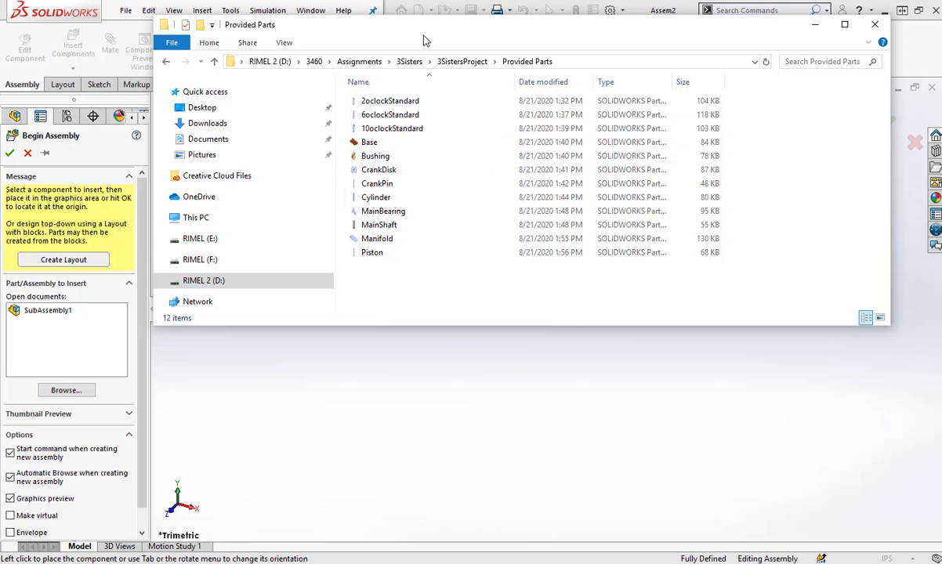
# Step: Browse to Provided Parts and insert the Base part as Assem2's first component
pyautogui.hotkey('alt', 'Tab')
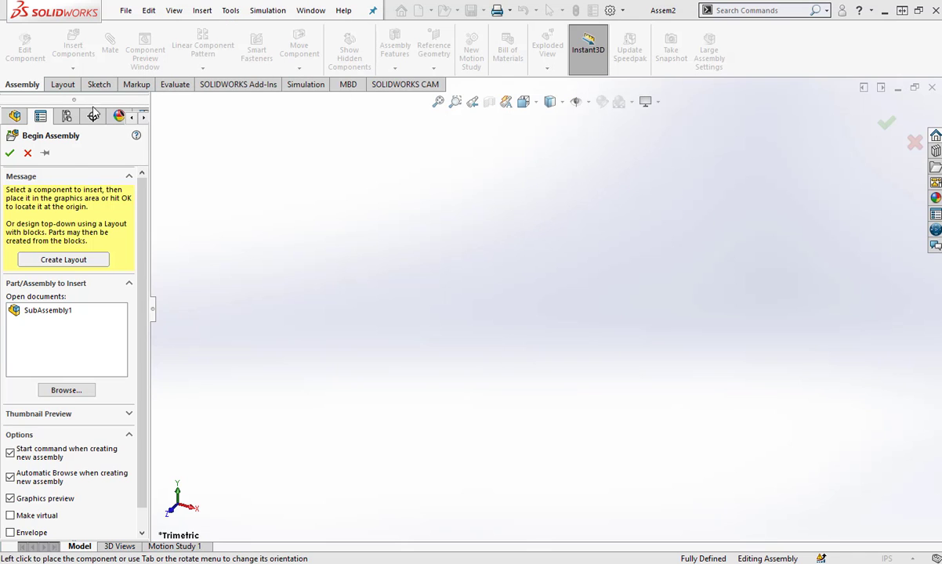
pyautogui.click(63, 390)
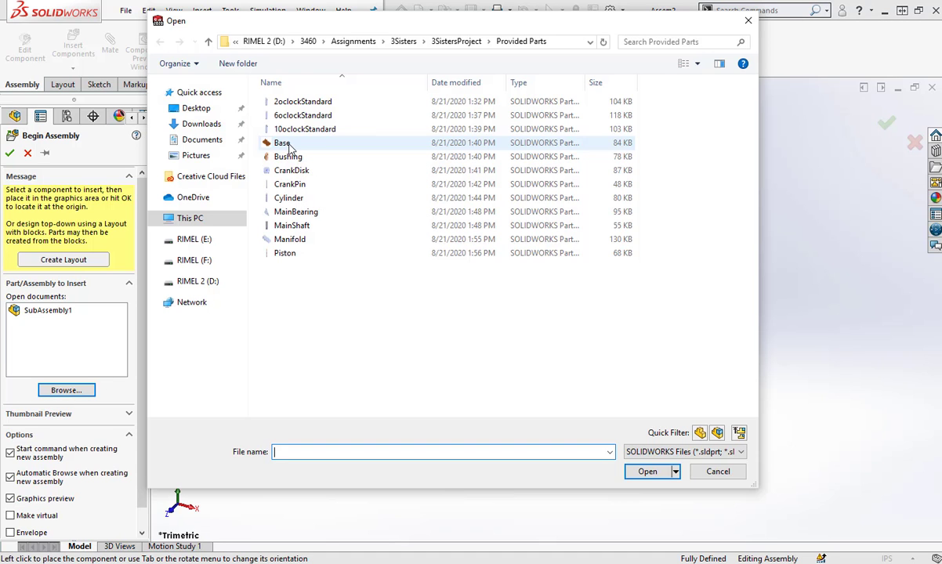
pyautogui.doubleClick(282, 143)
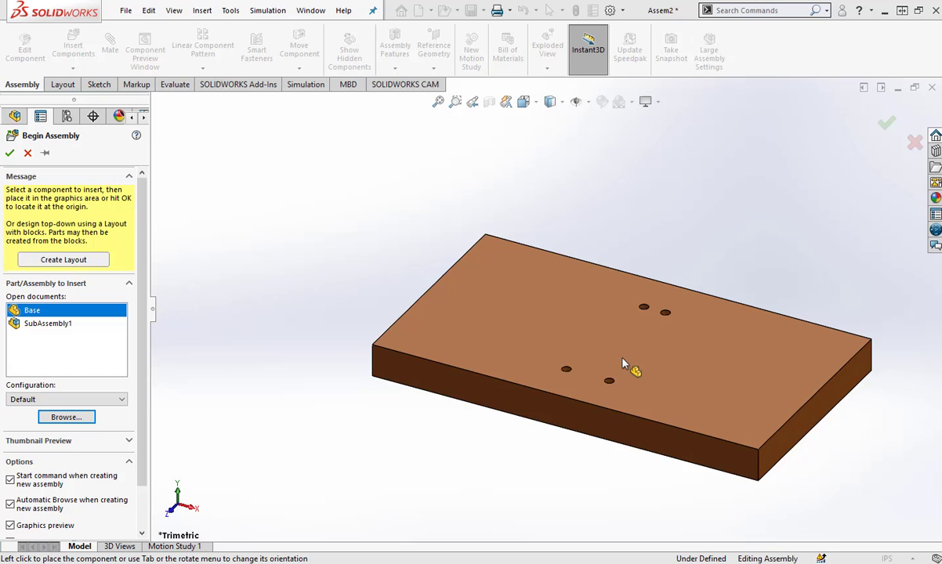
# Step: Fix Base at the assembly origin, inspect its four holes, and switch to the engine photo
pyautogui.click(10, 153)
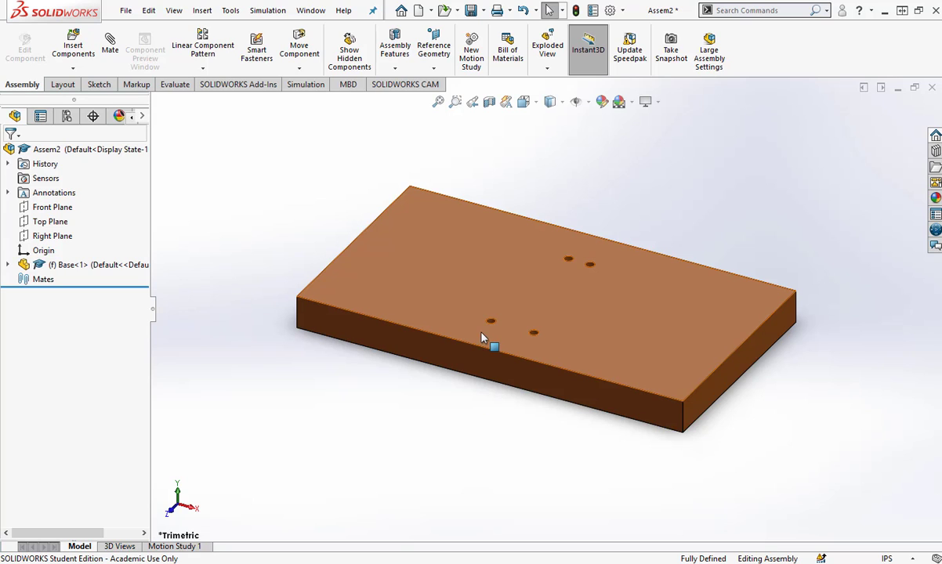
pyautogui.moveTo(478, 377); pyautogui.dragTo(506, 137, button='middle')
pyautogui.scroll(-5, 564, 258)
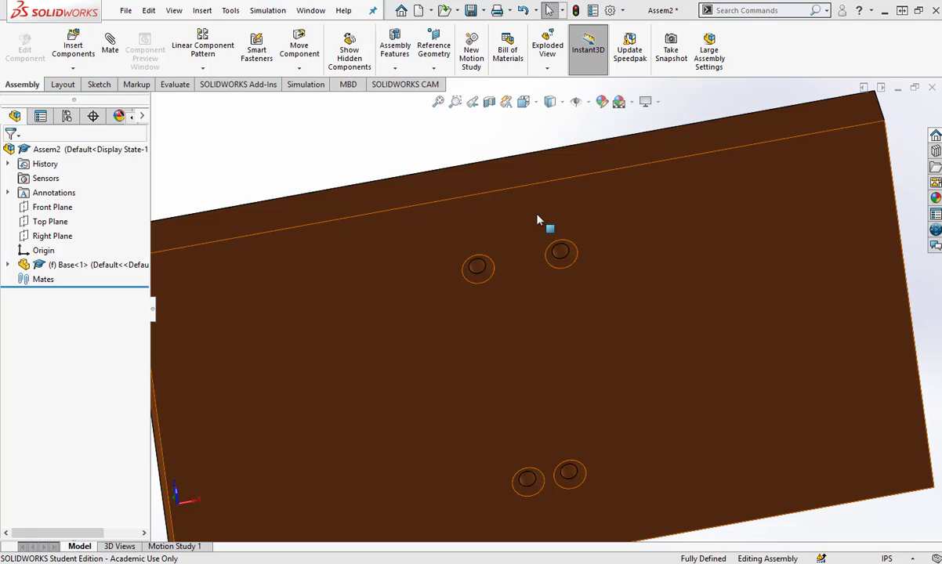
pyautogui.moveTo(570, 215); pyautogui.dragTo(566, 314, button='middle')
pyautogui.scroll(5, 566, 314)
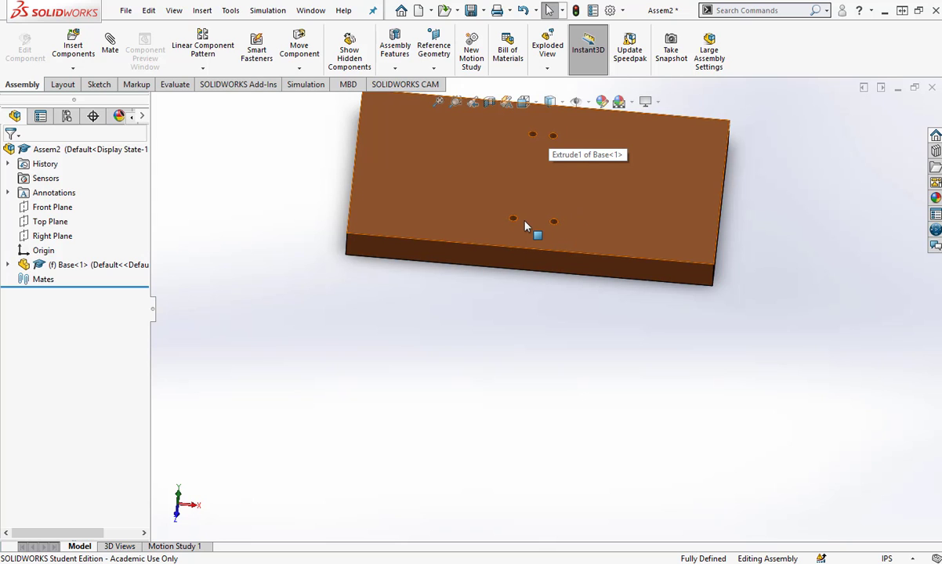
pyautogui.hotkey('alt', 'Tab')
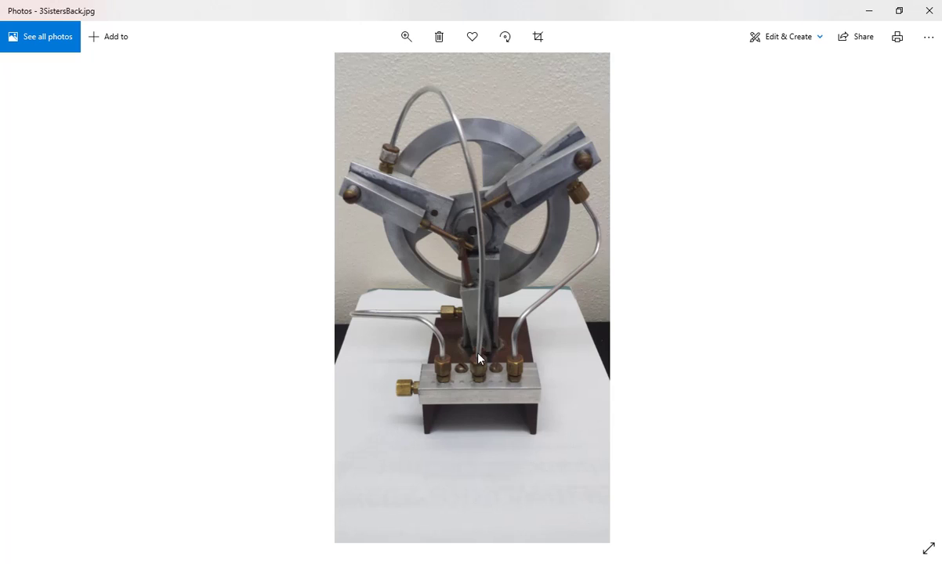
# Step: Minimize the 3SistersBack.jpg photo to get back to Assem2
pyautogui.click(869, 11)
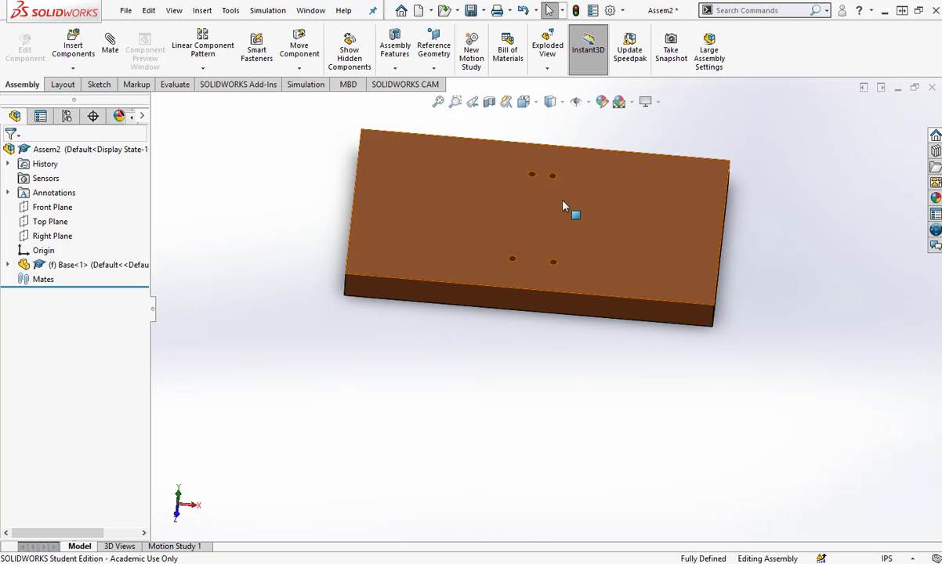
# Step: Save the assembly as 3SistersMain in the 3SistersProject > Assemblies folder
pyautogui.scroll(3, 566, 209)
pyautogui.moveTo(566, 209); pyautogui.dragTo(517, 204, button='middle')
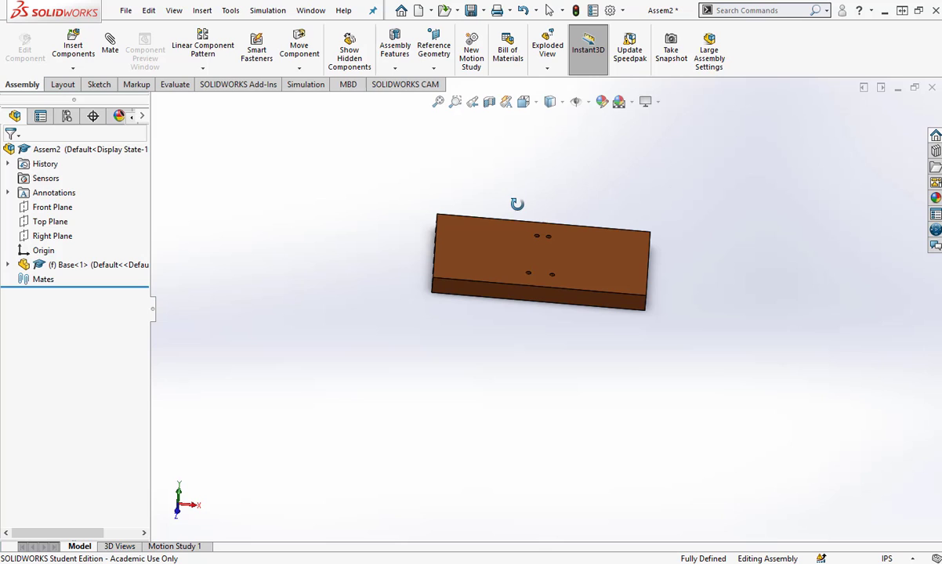
pyautogui.click(127, 11)
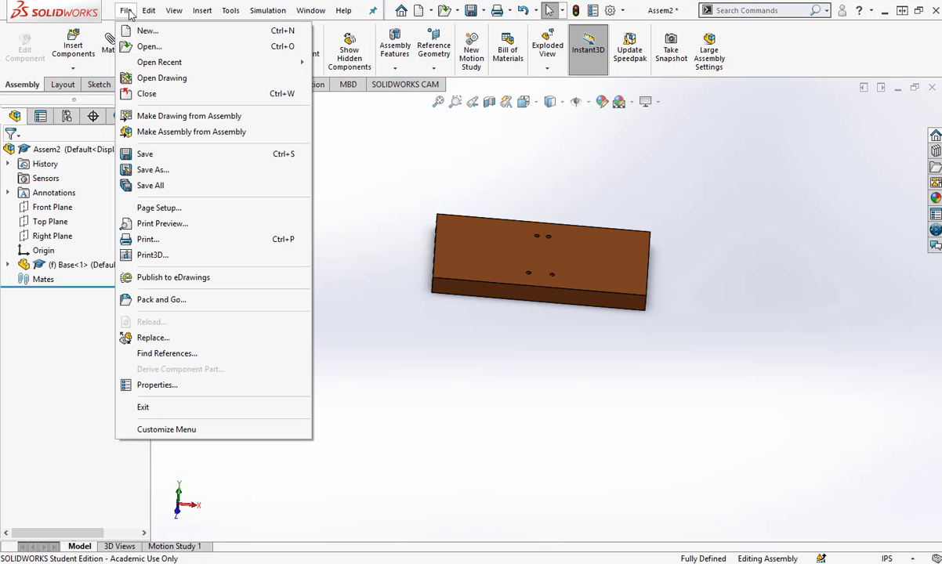
pyautogui.click(152, 170)
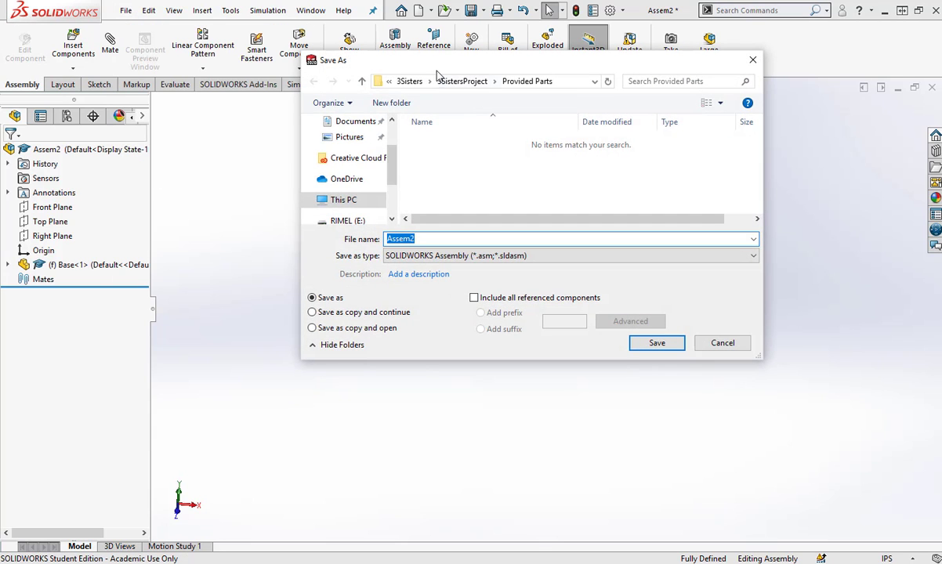
pyautogui.click(461, 81)
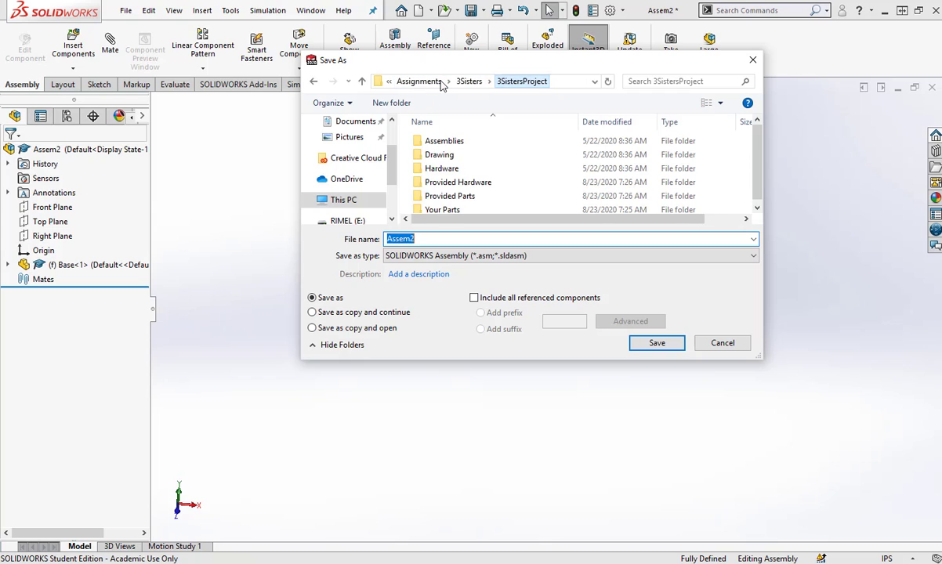
pyautogui.doubleClick(441, 142)
pyautogui.doubleClick(420, 240)
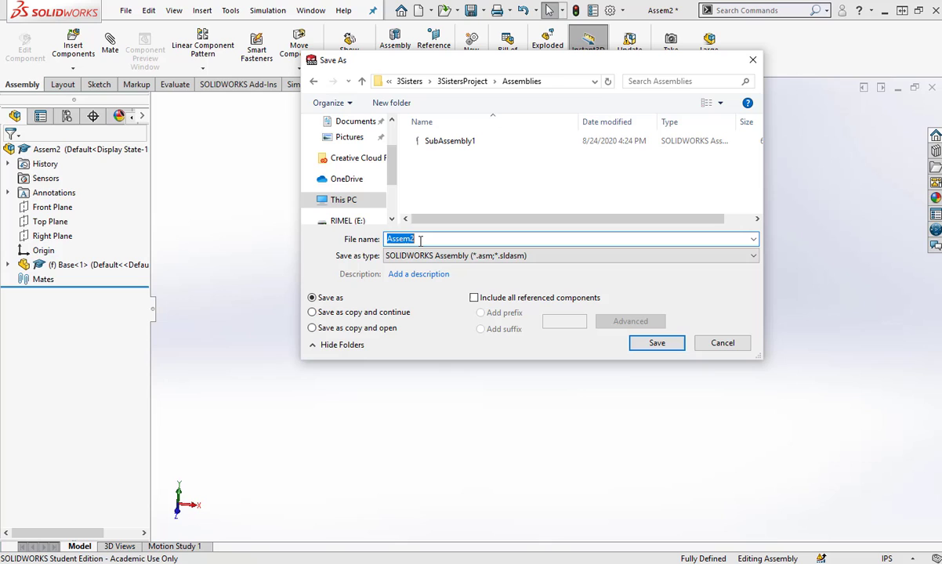
pyautogui.write('3SistersMain')
pyautogui.click(658, 346)
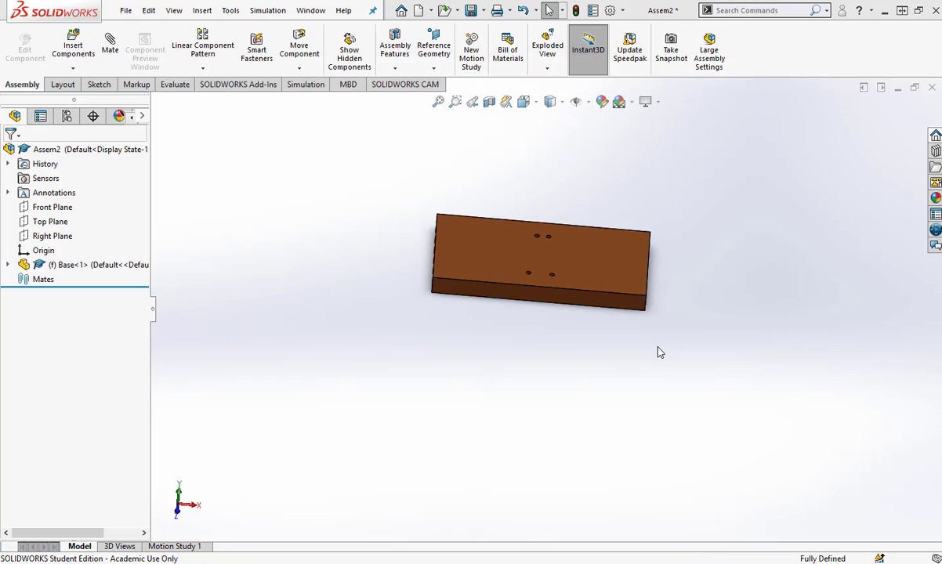
# Step: Zoom in and out on the saved 3SistersMain assembly showing the fixed Base plate
pyautogui.scroll(3, 570, 203)
pyautogui.scroll(-2, 565, 233)
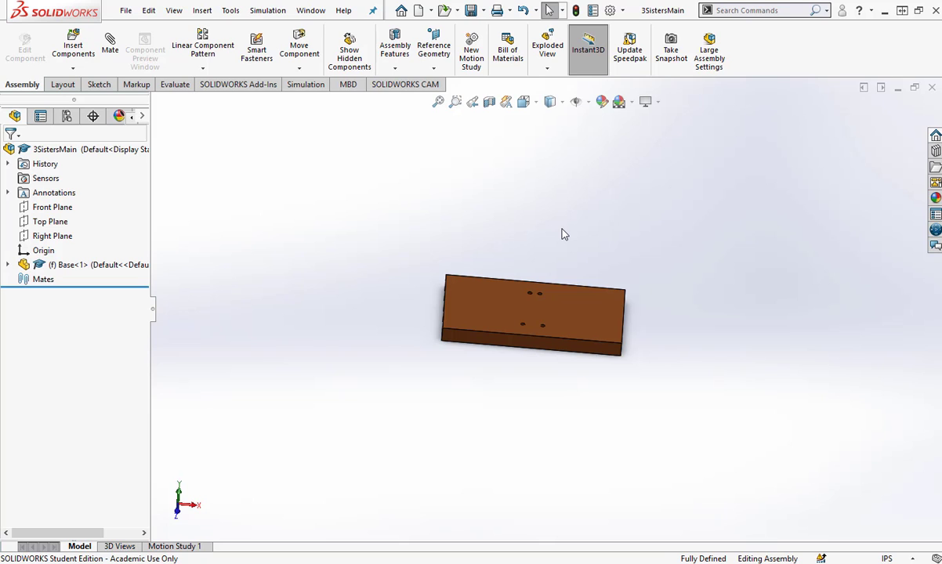
# Step: Switch to SubAssembly1 and drag the piston down out of the fixed cylinder
pyautogui.moveTo(435, 561)
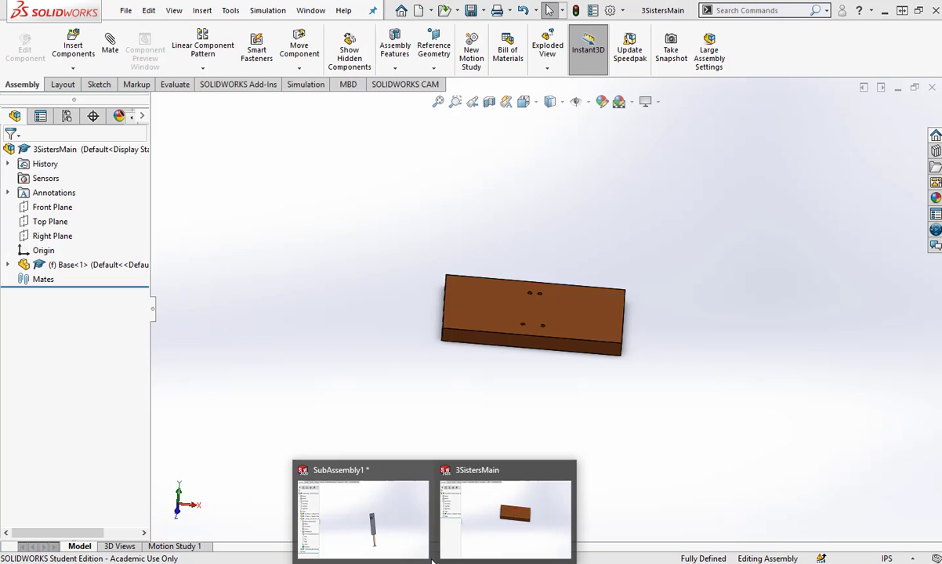
pyautogui.click(392, 509)
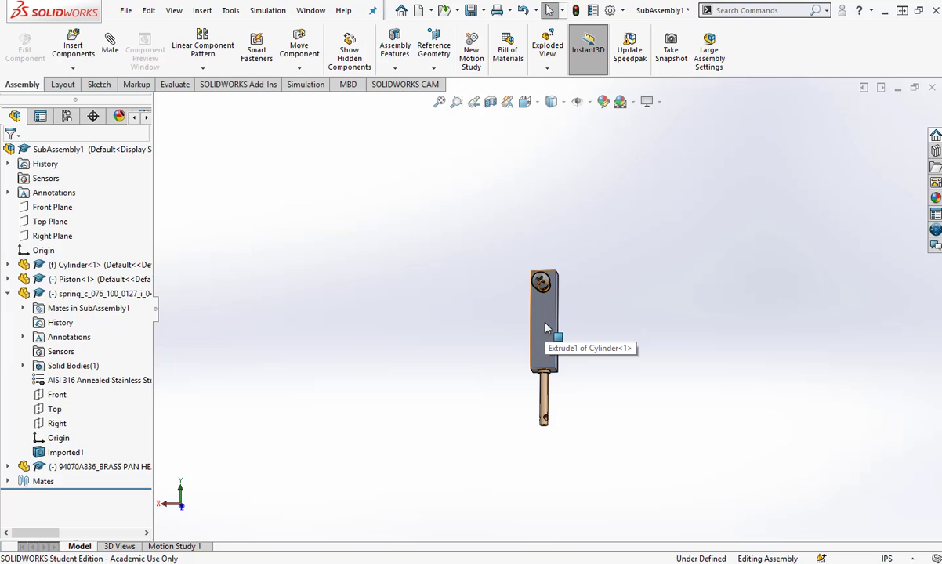
pyautogui.moveTo(547, 337); pyautogui.dragTo(729, 271)
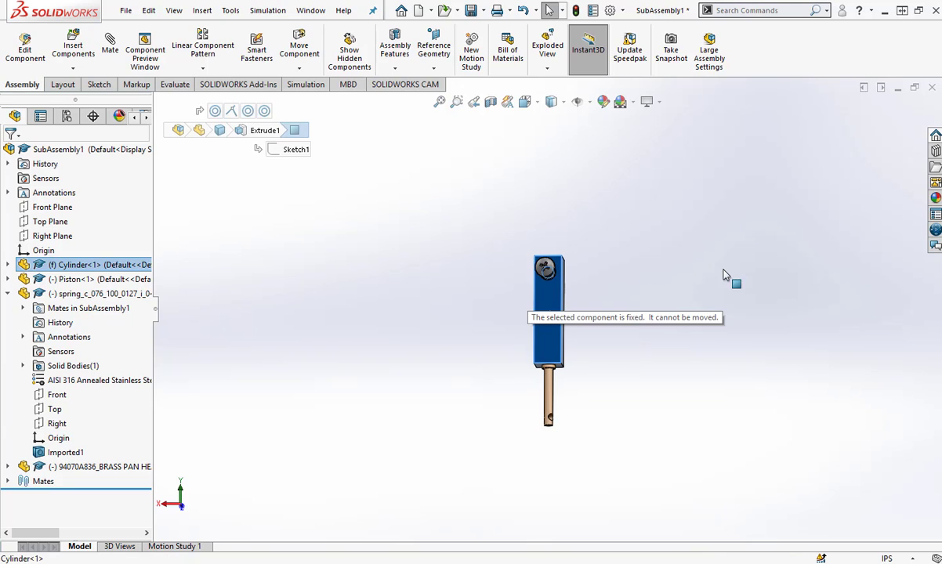
pyautogui.moveTo(563, 326); pyautogui.dragTo(673, 235)
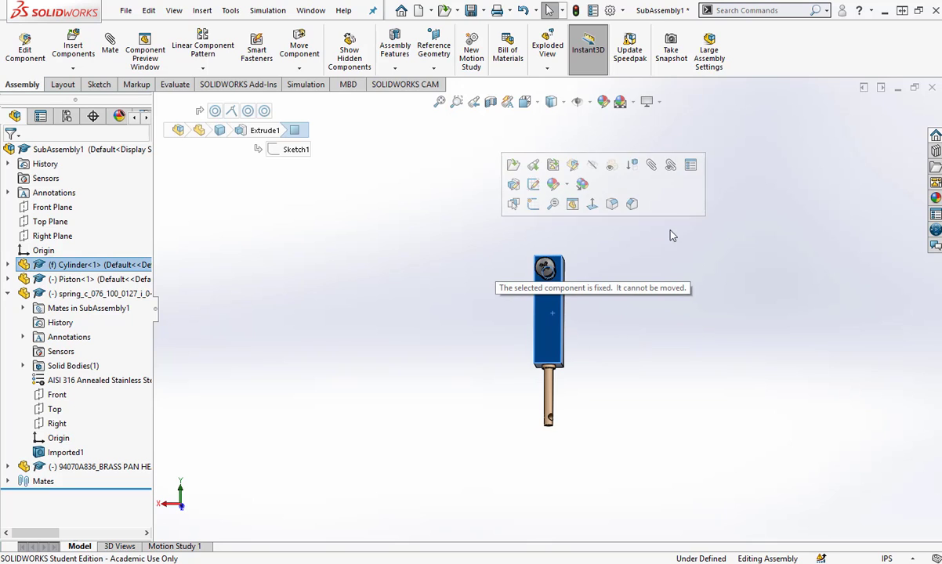
pyautogui.moveTo(546, 329)
pyautogui.mouseDown(button='middle')
pyautogui.moveTo(484, 333)
pyautogui.moveTo(545, 310)
pyautogui.mouseUp(button='middle')
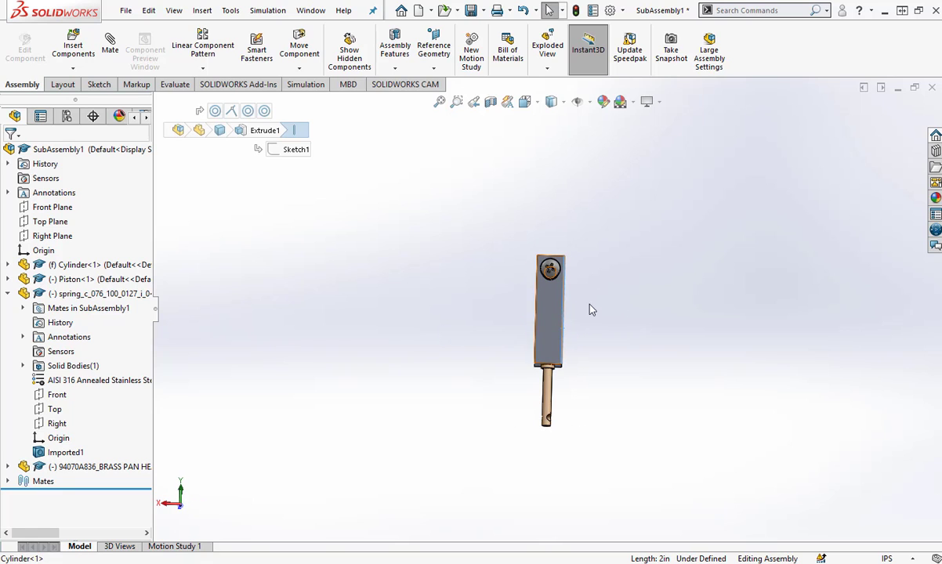
pyautogui.moveTo(547, 389); pyautogui.dragTo(550, 503)
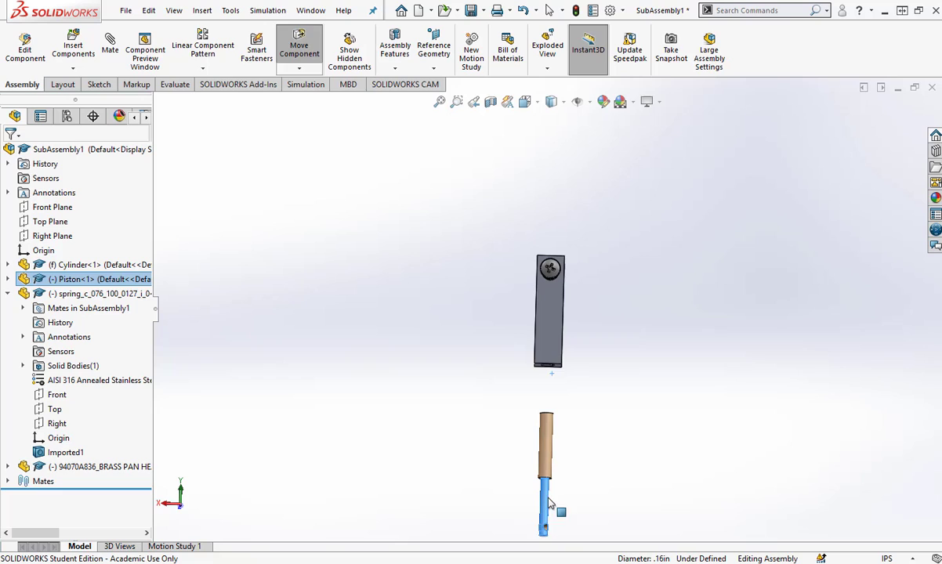
pyautogui.click(580, 404)
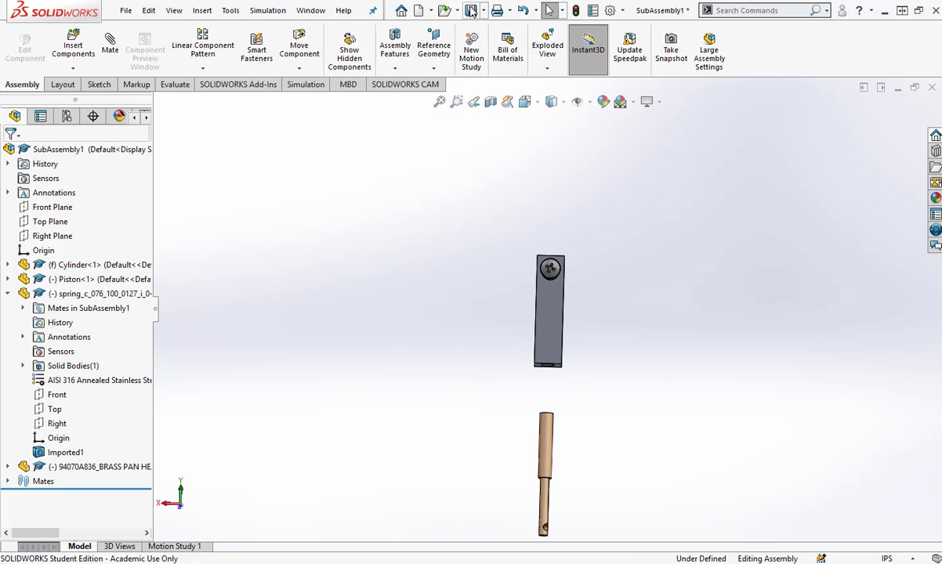
# Step: Rebuild and save SubAssembly1, then switch back to 3SistersMain
pyautogui.click(471, 10)
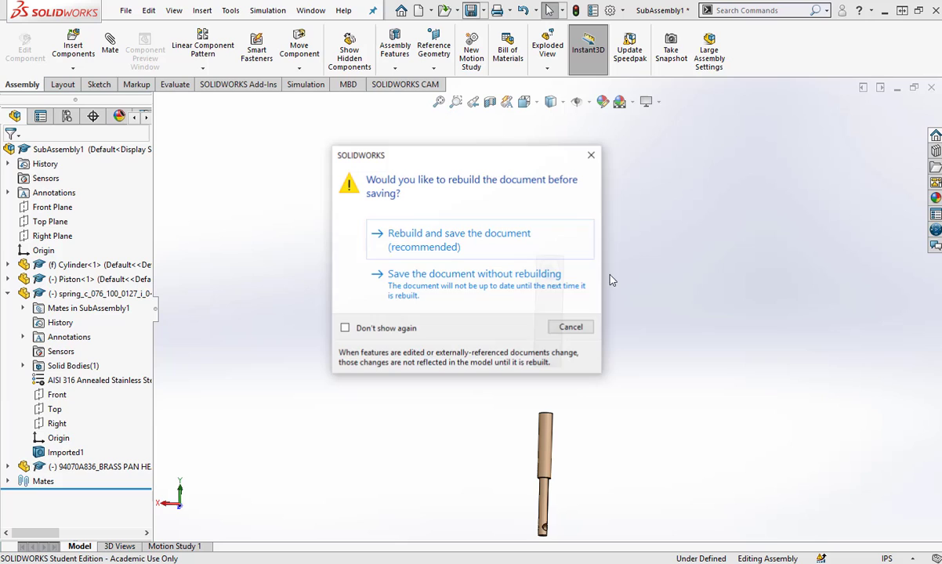
pyautogui.click(437, 246)
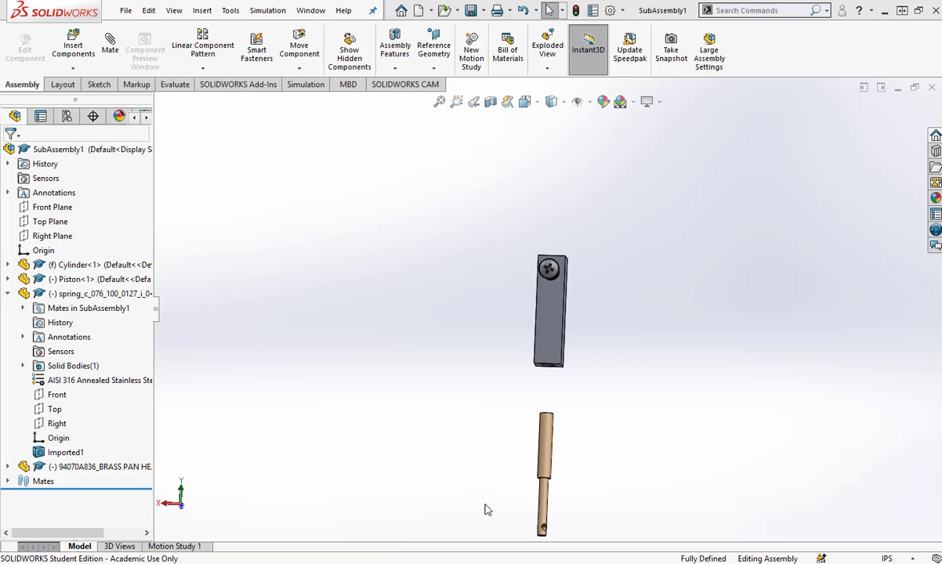
pyautogui.hotkey('ctrl', 'Tab')
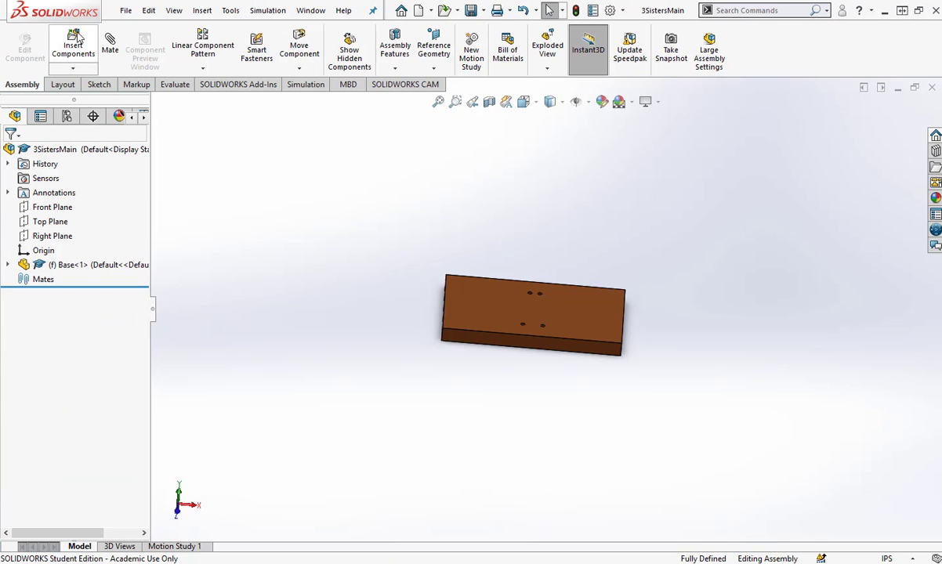
# Step: Insert SubAssembly1 from Open documents, placing it to the left of the Base
pyautogui.click(76, 38)
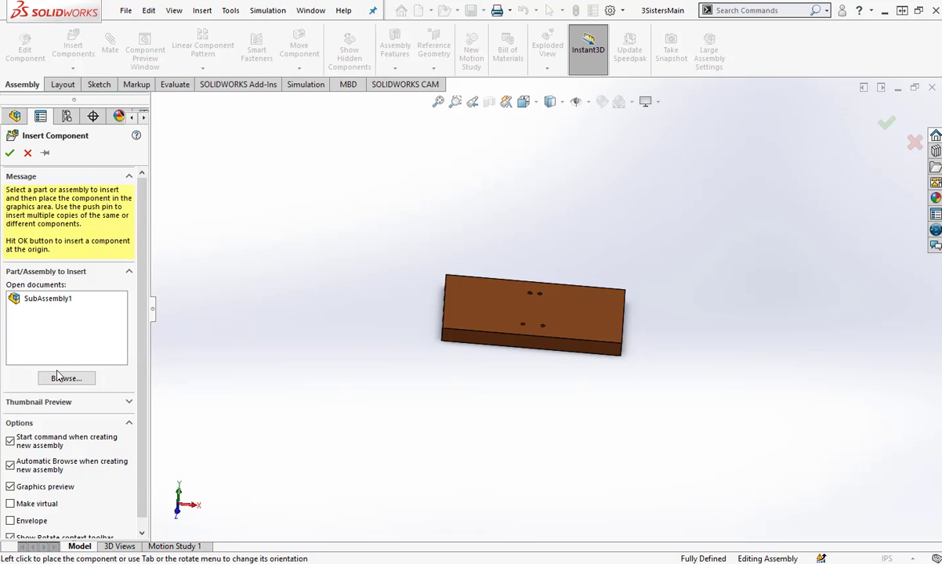
pyautogui.click(46, 304)
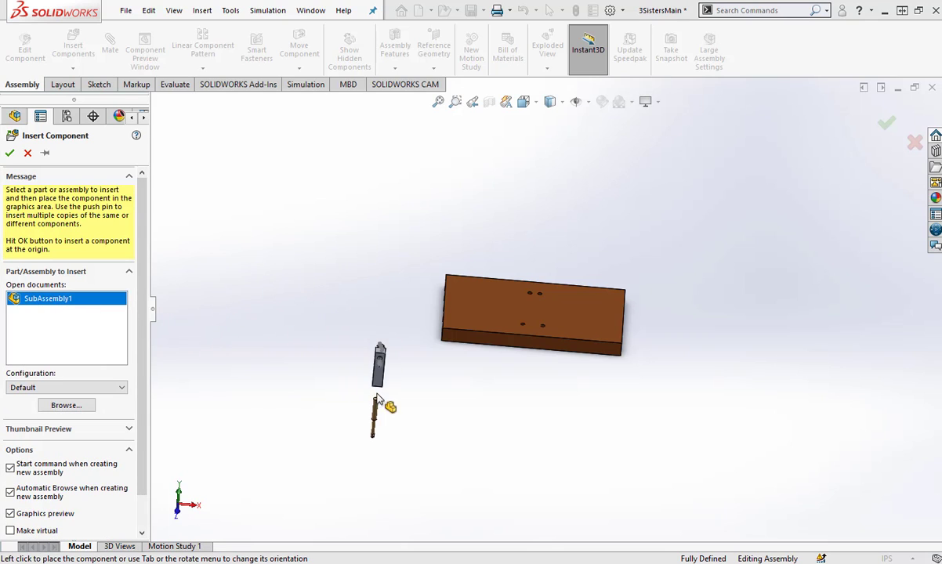
pyautogui.click(378, 314)
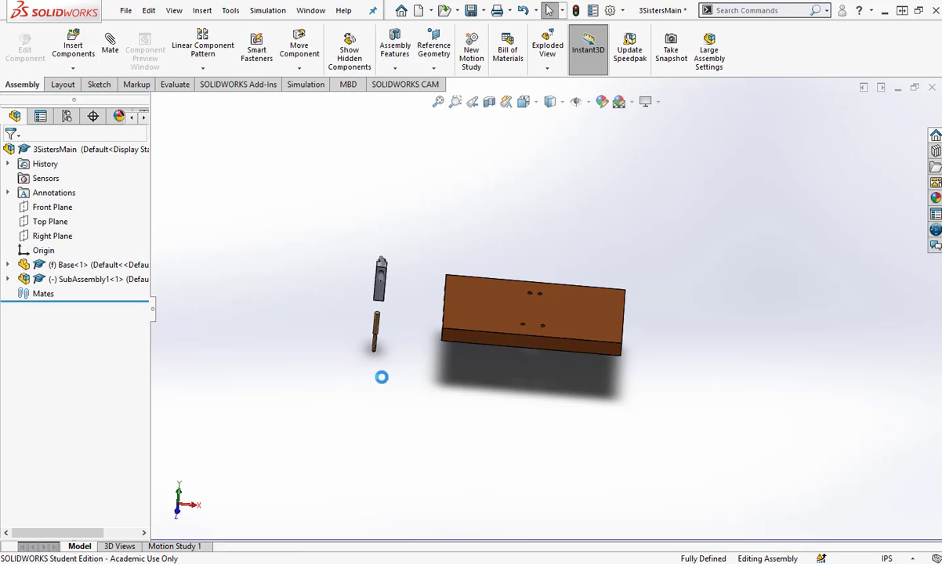
# Step: Zoom in and drag the piston, which moves the whole rigid subassembly
pyautogui.moveTo(370, 388); pyautogui.dragTo(379, 342, button='middle')
pyautogui.scroll(5, 441, 309)
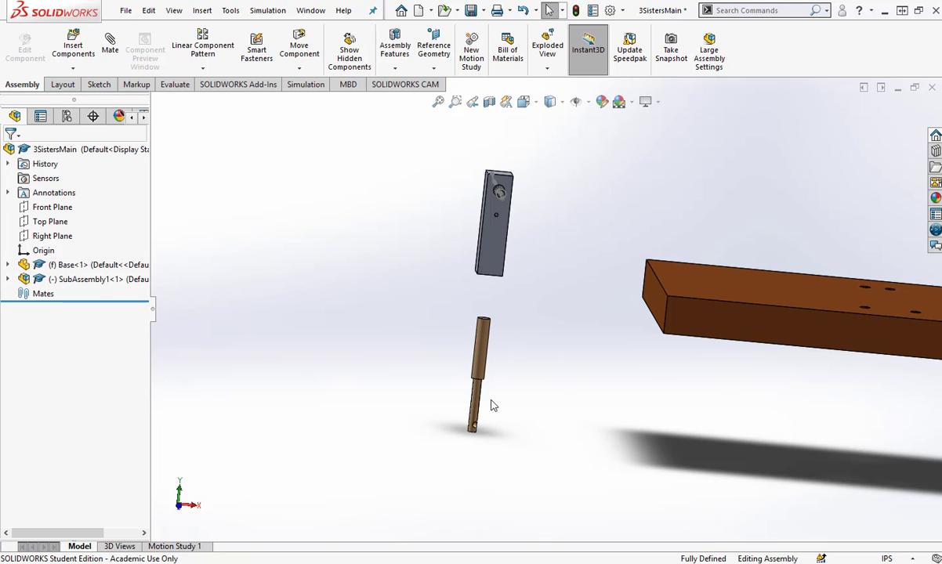
pyautogui.moveTo(487, 315); pyautogui.dragTo(481, 411)
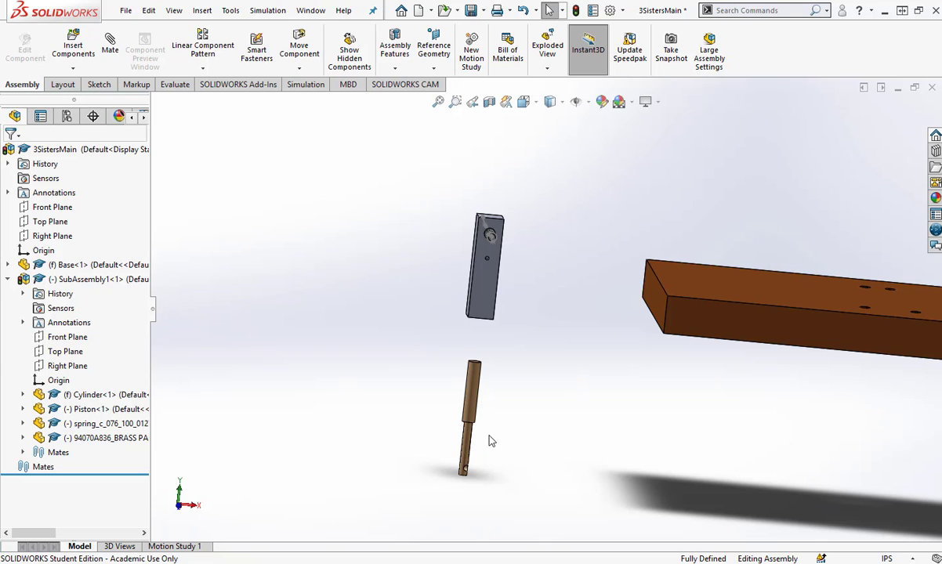
pyautogui.moveTo(475, 423); pyautogui.dragTo(527, 397)
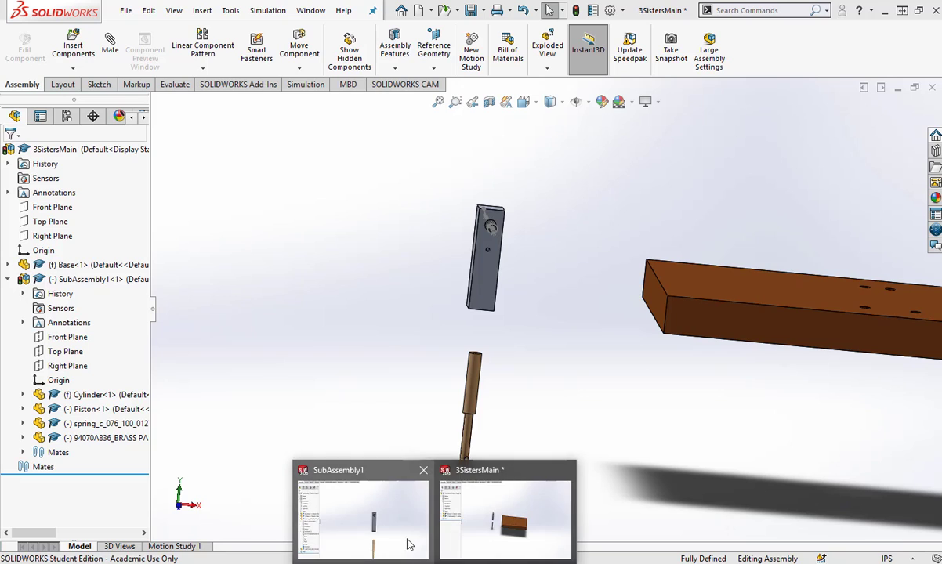
# Step: Slide the piston up into the cylinder in SubAssembly1, then rebuild 3SistersMain and test-drag the piston
pyautogui.click(407, 545)
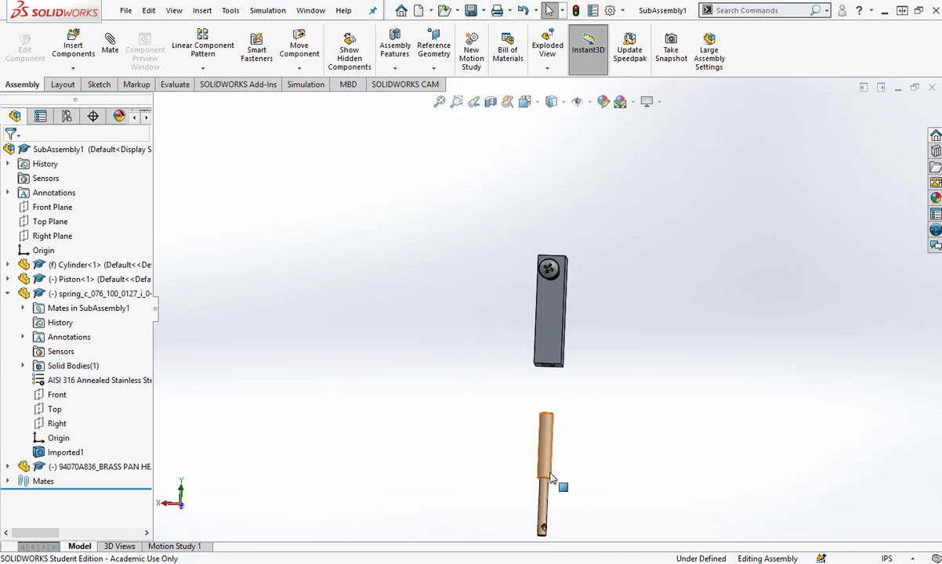
pyautogui.moveTo(551, 478); pyautogui.dragTo(566, 360)
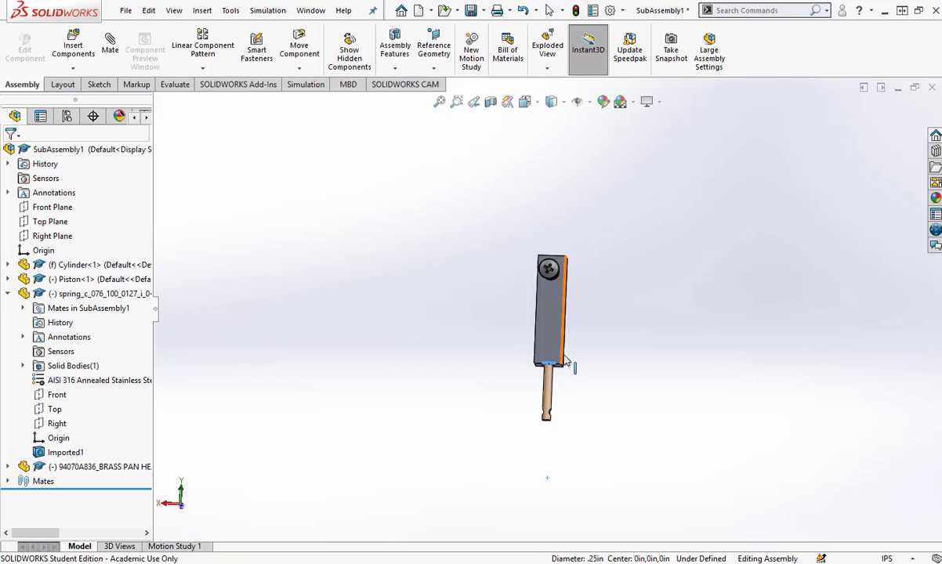
pyautogui.hotkey('ctrl', 'Tab')
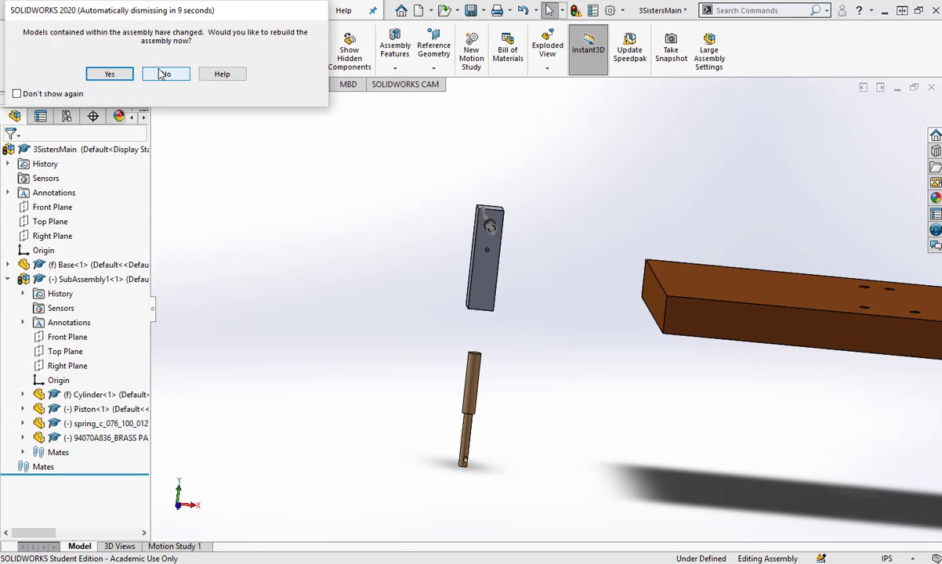
pyautogui.click(109, 74)
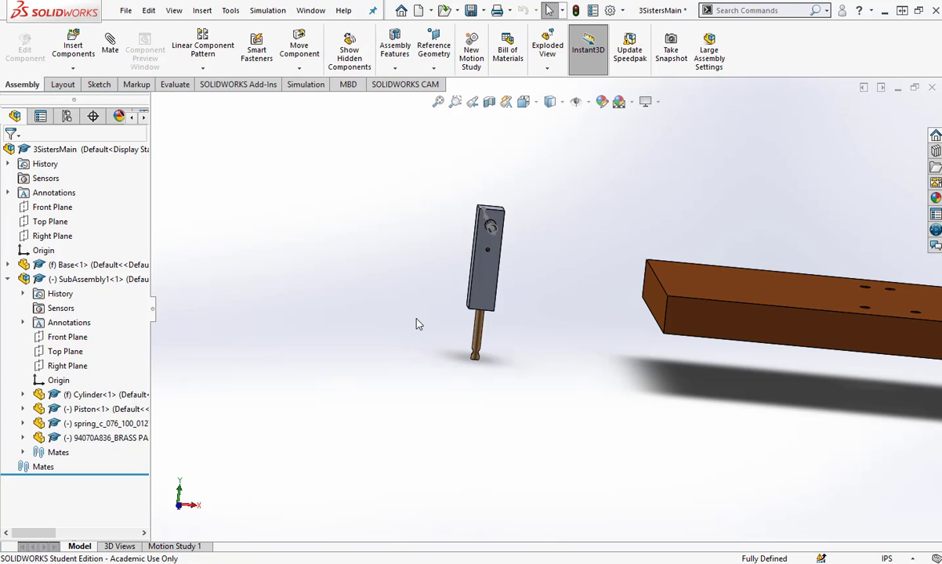
pyautogui.moveTo(477, 347); pyautogui.dragTo(498, 365)
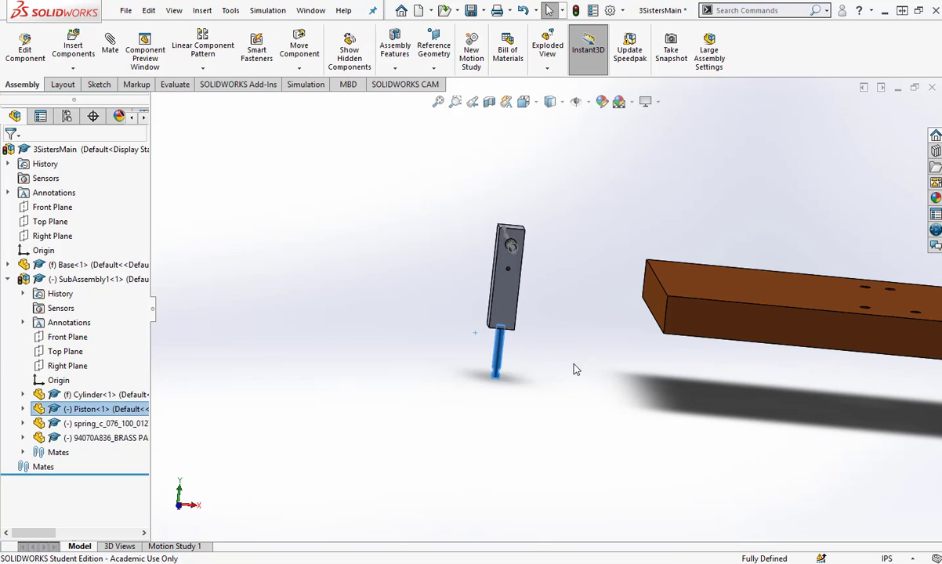
pyautogui.click(521, 336)
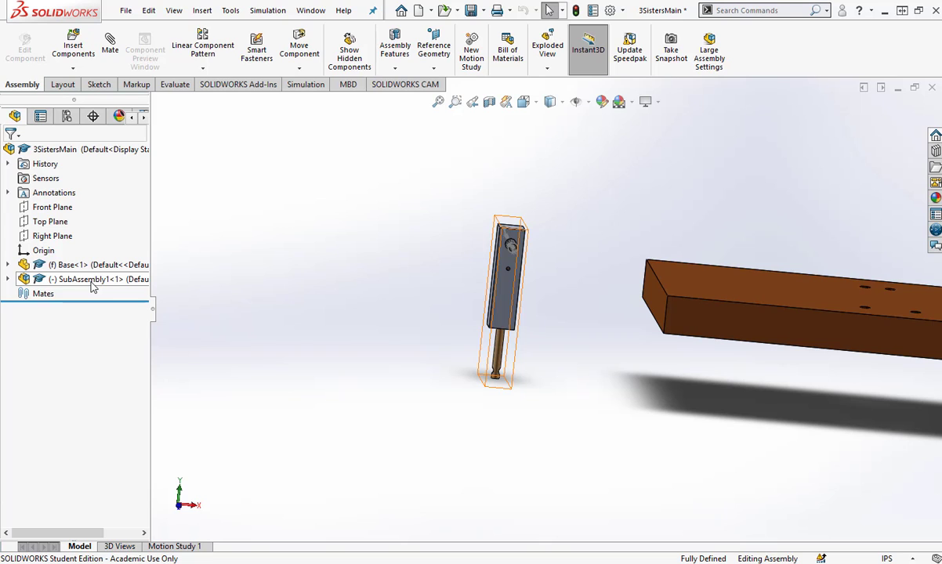
# Step: Make SubAssembly1<1> flexible in 3SistersMain from its FeatureManager context toolbar
pyautogui.rightClick(91, 287)
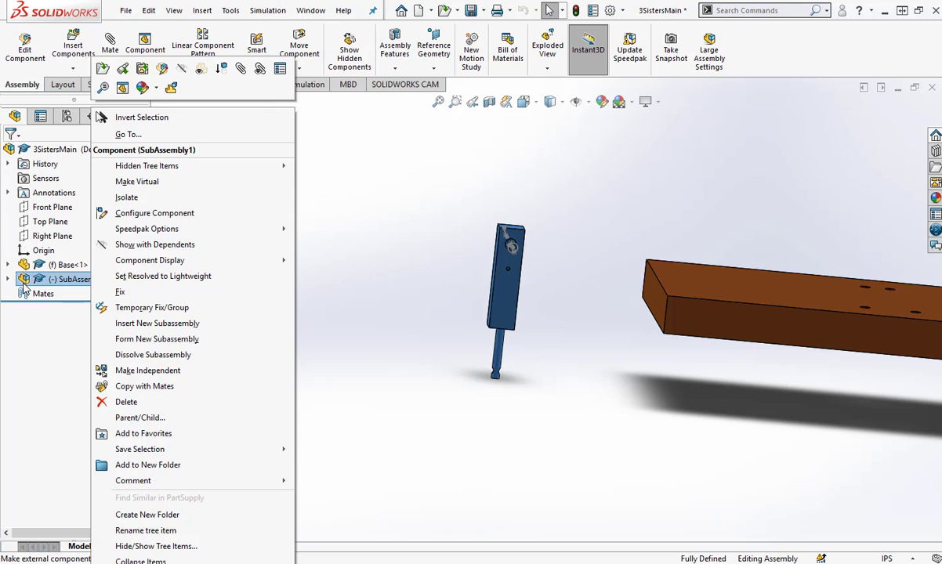
pyautogui.click(173, 88)
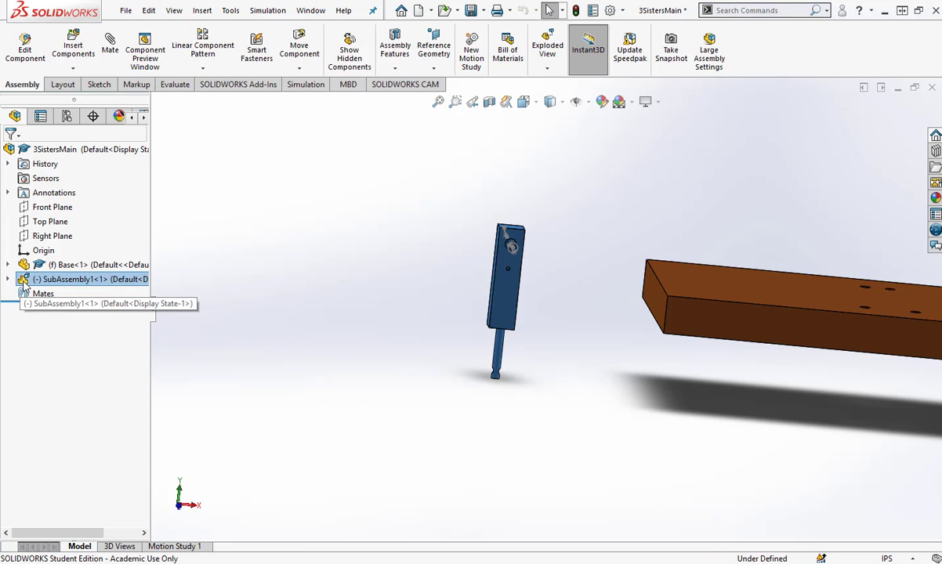
pyautogui.click(258, 286)
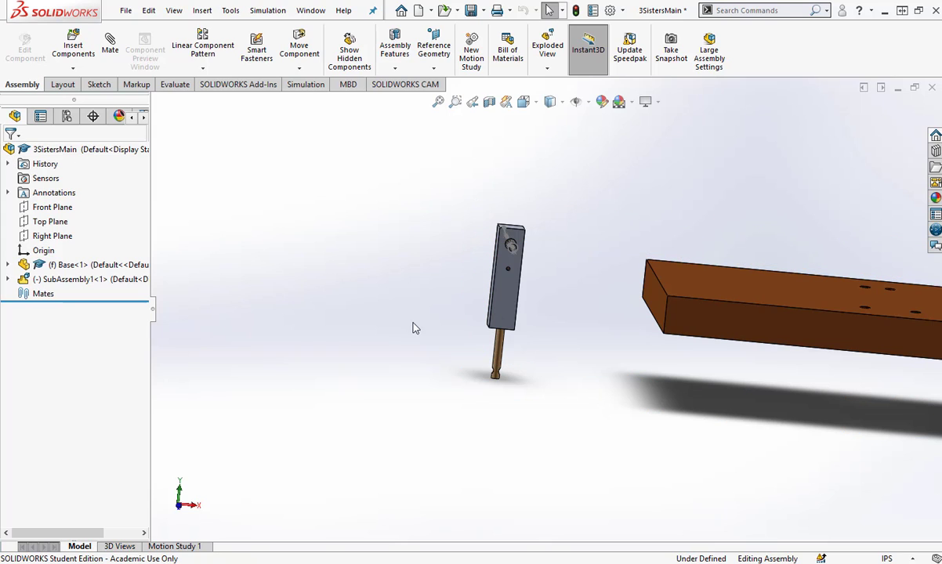
# Step: Pull the piston down out of the cylinder and drag two more SubAssembly1 copies into the model
pyautogui.moveTo(490, 382); pyautogui.dragTo(436, 384)
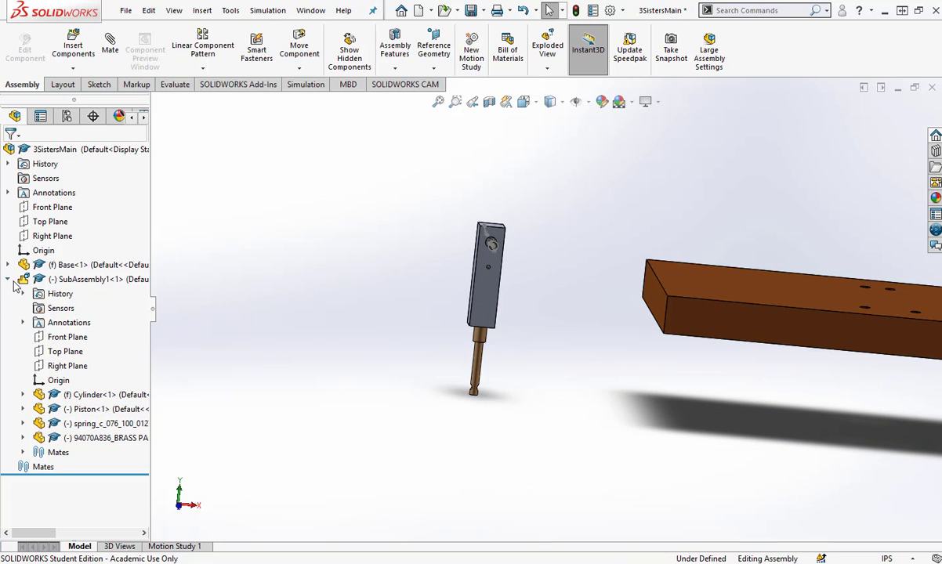
pyautogui.click(8, 279)
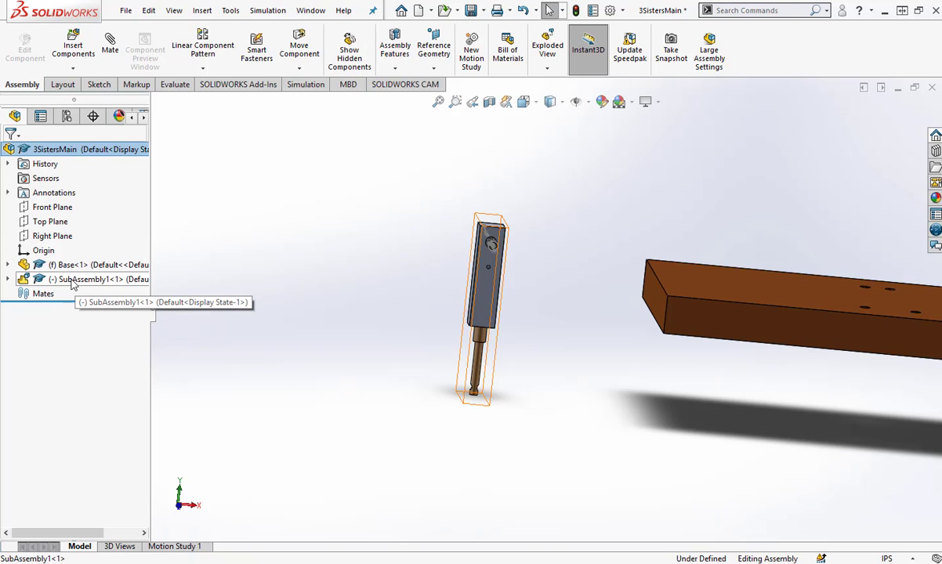
pyautogui.moveTo(72, 283); pyautogui.dragTo(415, 300)
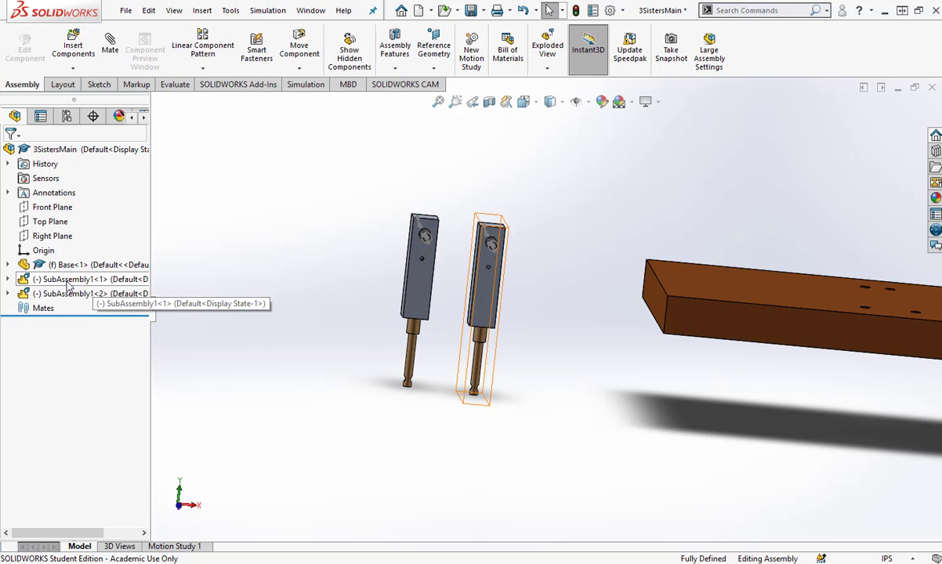
pyautogui.moveTo(67, 287); pyautogui.dragTo(349, 308)
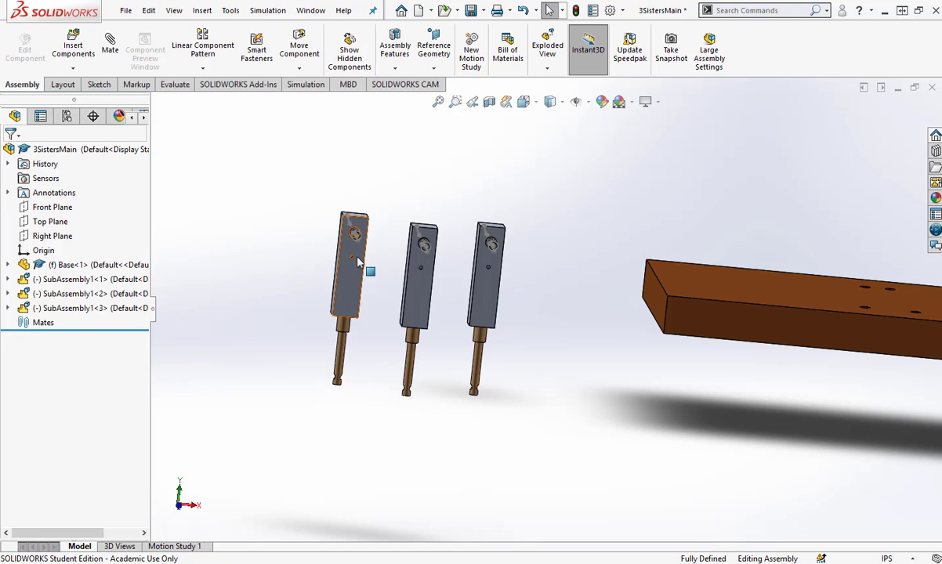
# Step: Switch over to the real engine's reference photos in Photos
pyautogui.scroll(2, 543, 309)
pyautogui.scroll(-2, 854, 291)
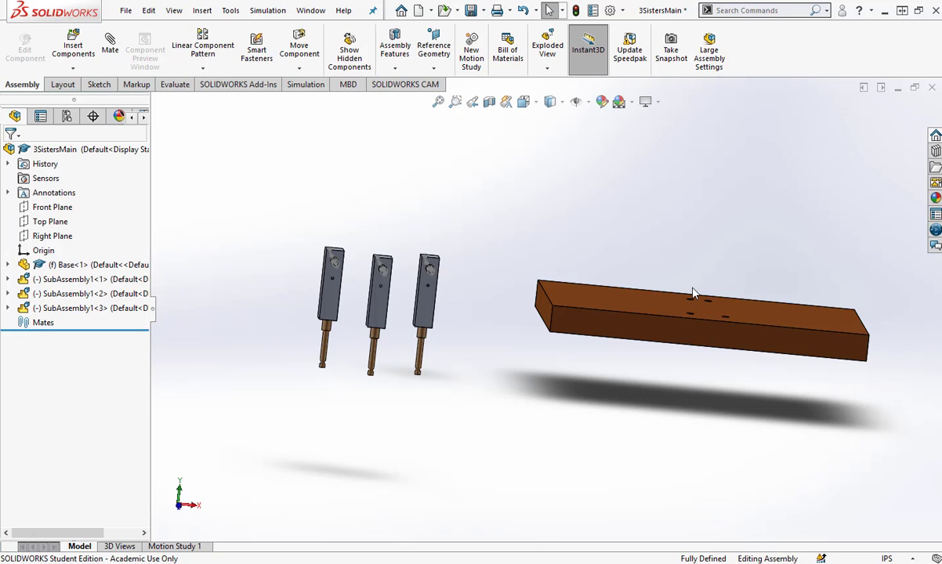
pyautogui.hotkey('alt', 'Tab')
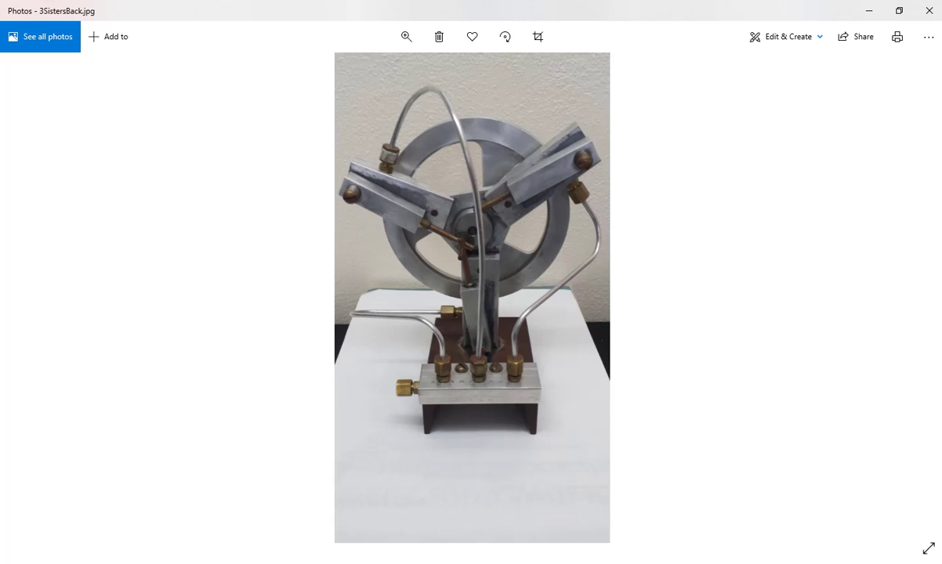
# Step: Step from 3SistersBack.jpg through 3SistersFront.jpg and 3SistersRightSide.jpg, returning to 3SistersFront.jpg
pyautogui.press('Right')
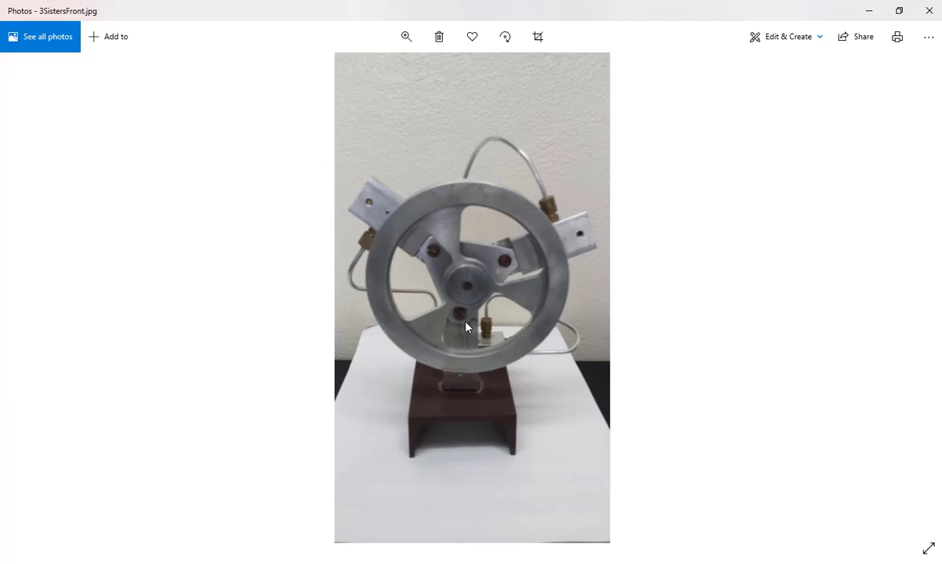
pyautogui.press('Right')
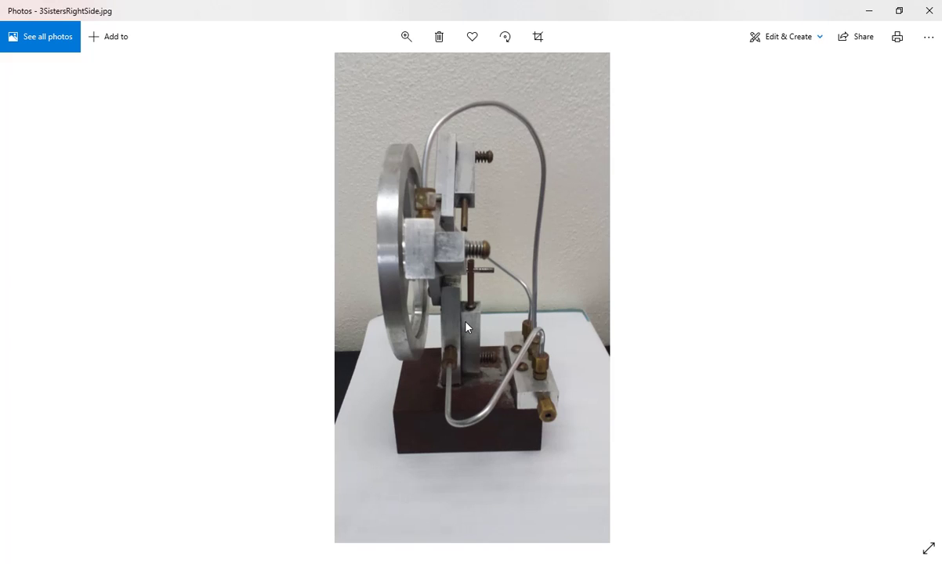
pyautogui.press('Left')
pyautogui.press('Left')
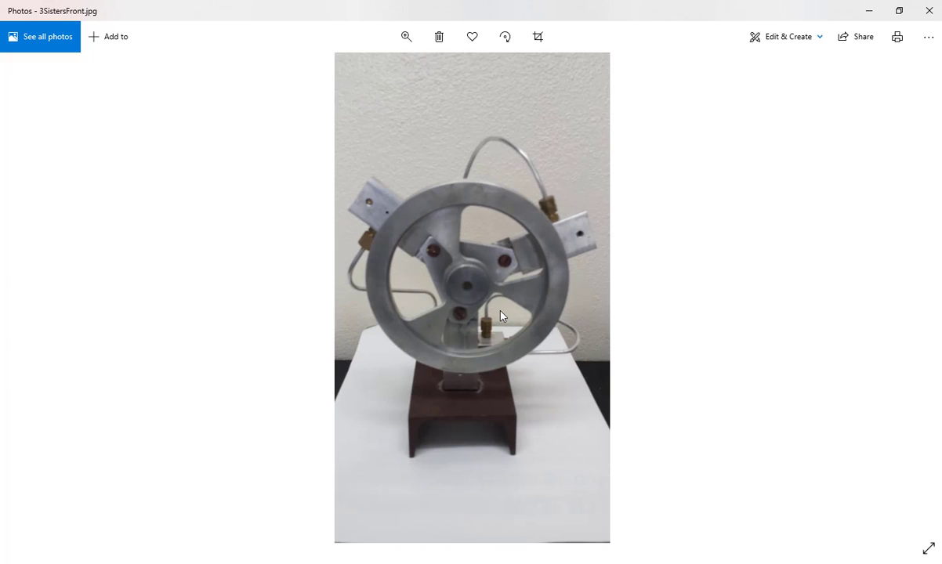